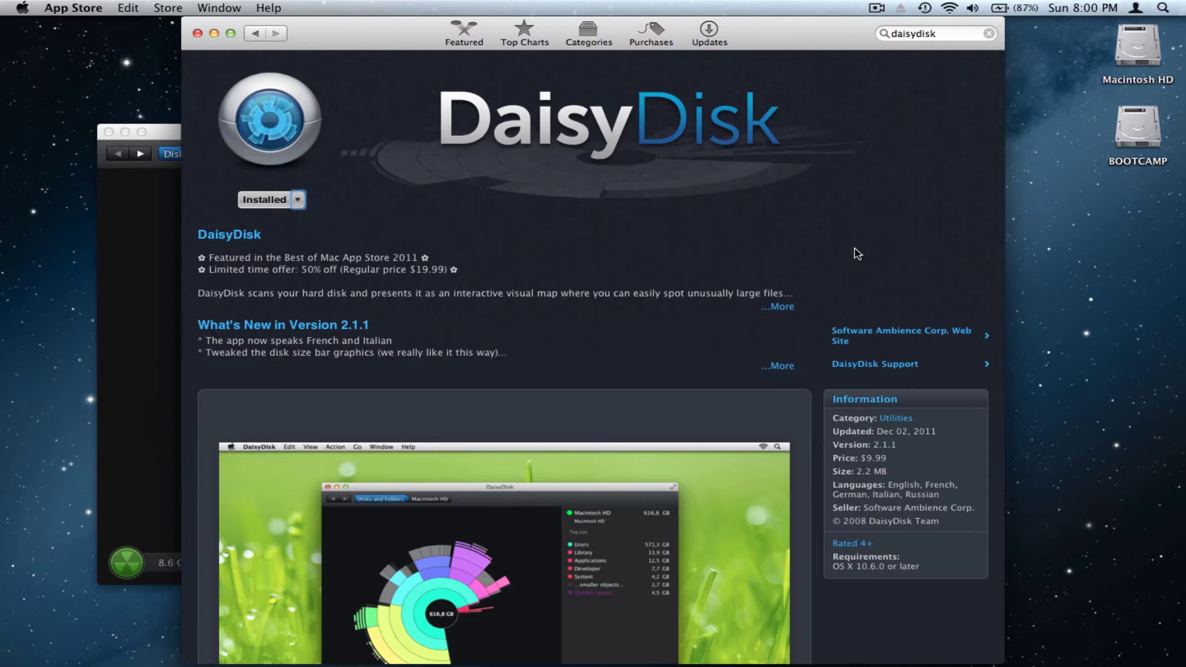
scroll(854, 248, down, 2)
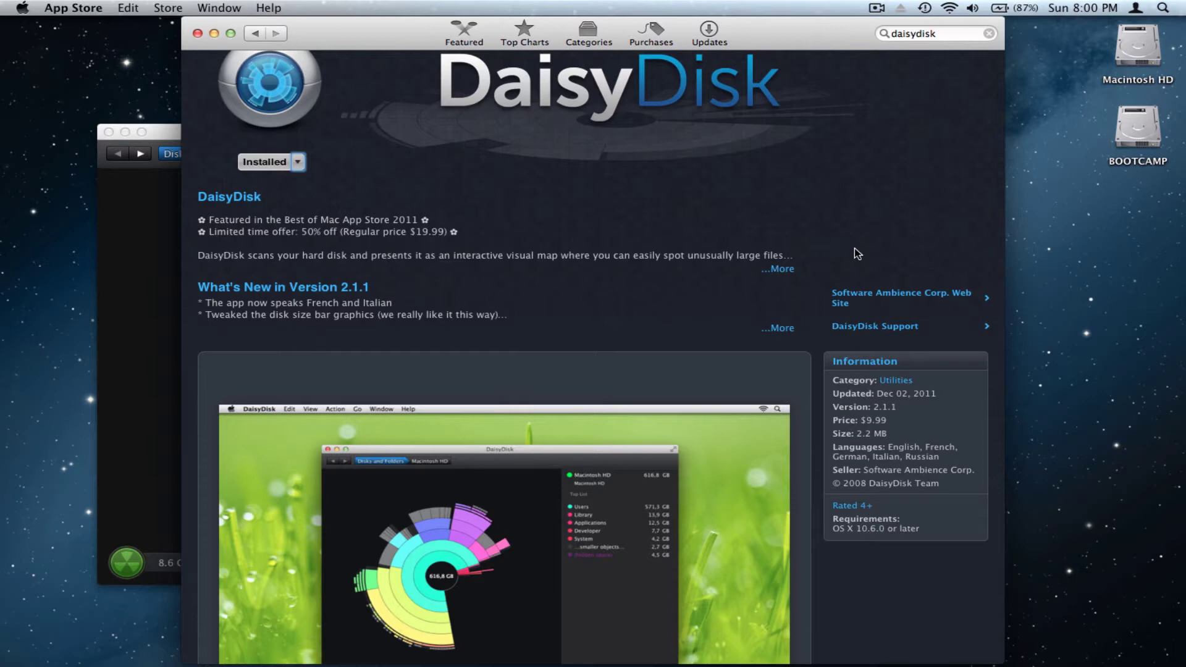
scroll(855, 248, down, 3)
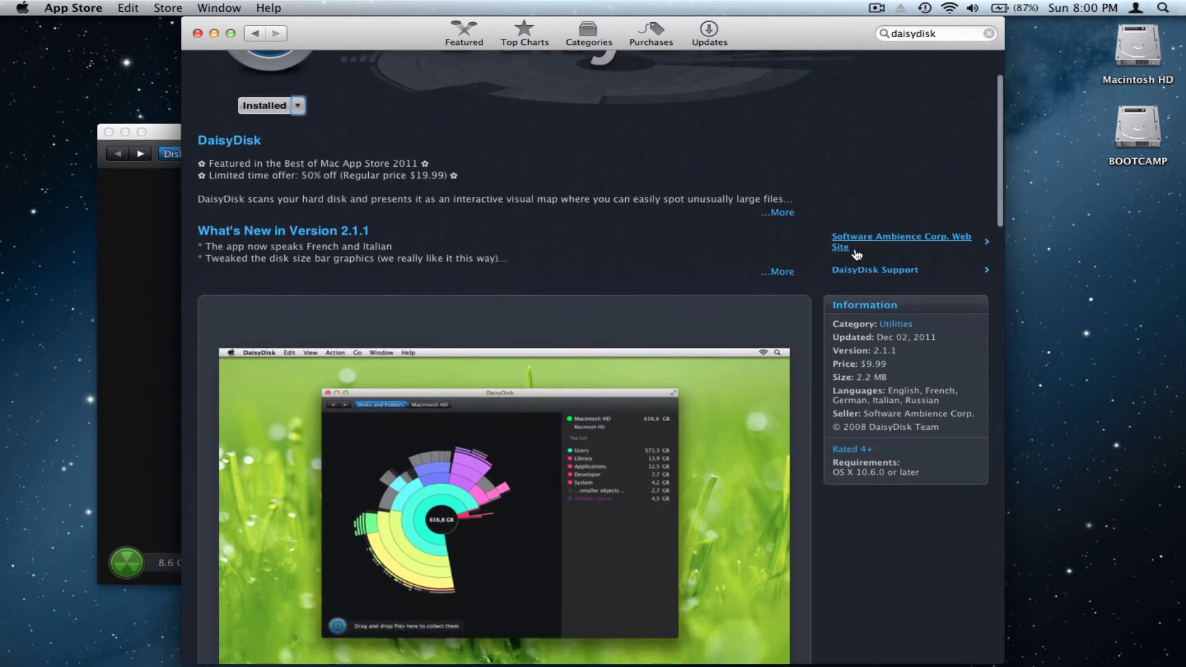
scroll(856, 254, up, 5)
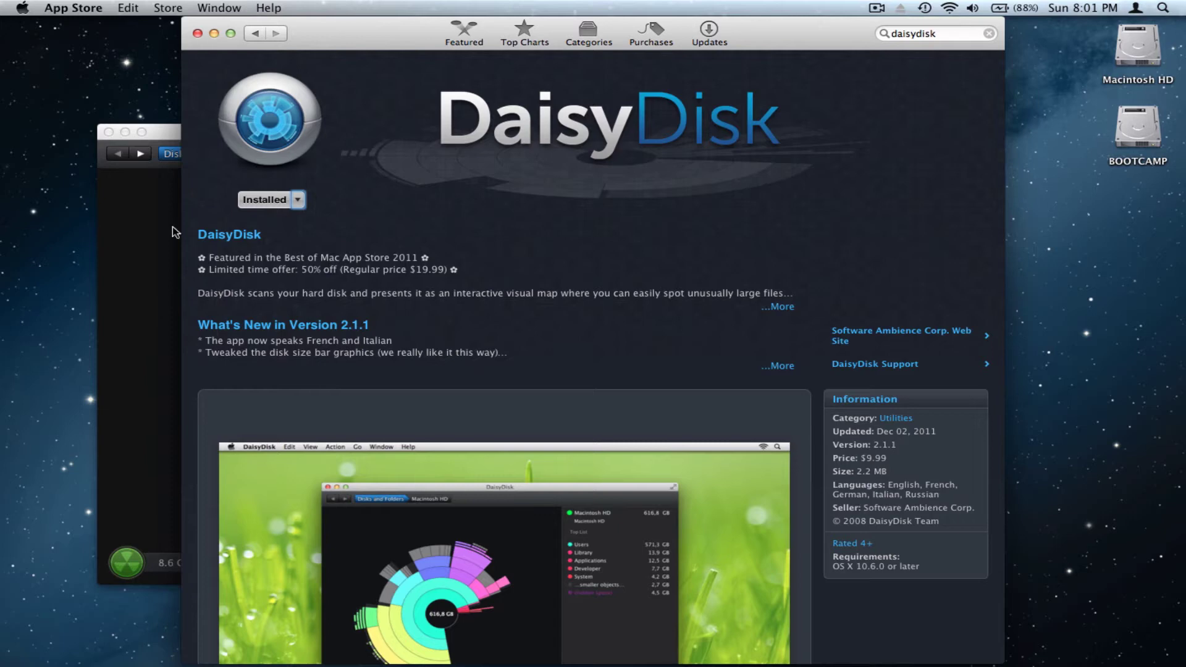
- Put away the App Store window and return DaisyDisk to its Macintosh HD and BOOTCAMP disk list
click(215, 34)
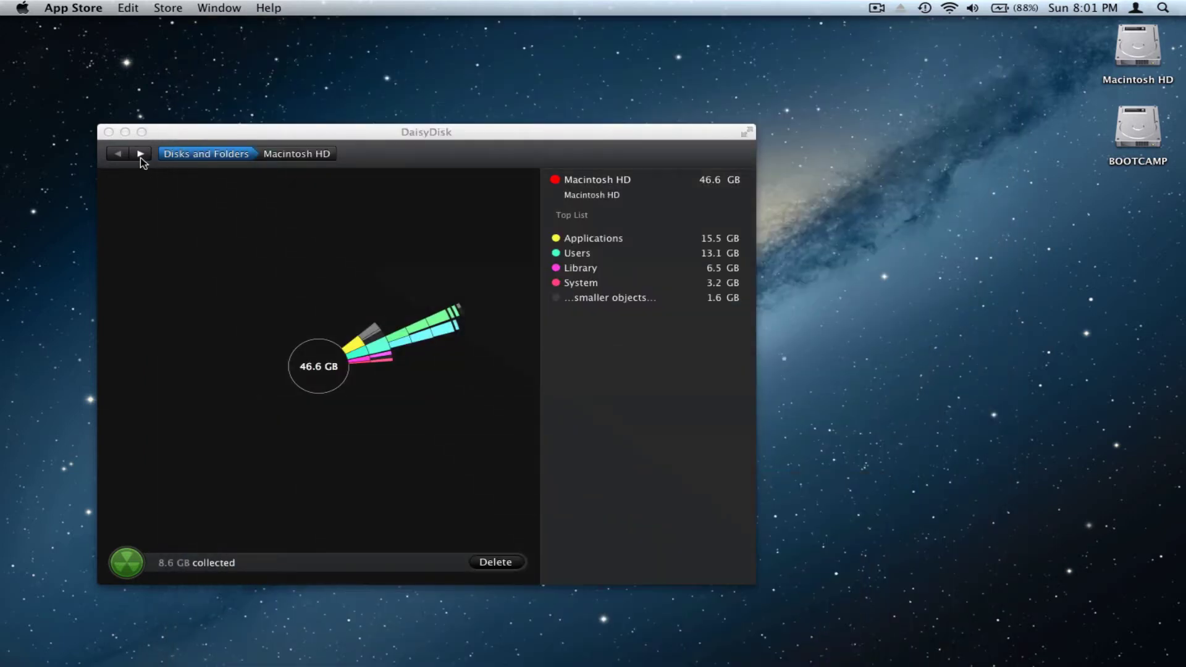
click(178, 155)
click(118, 151)
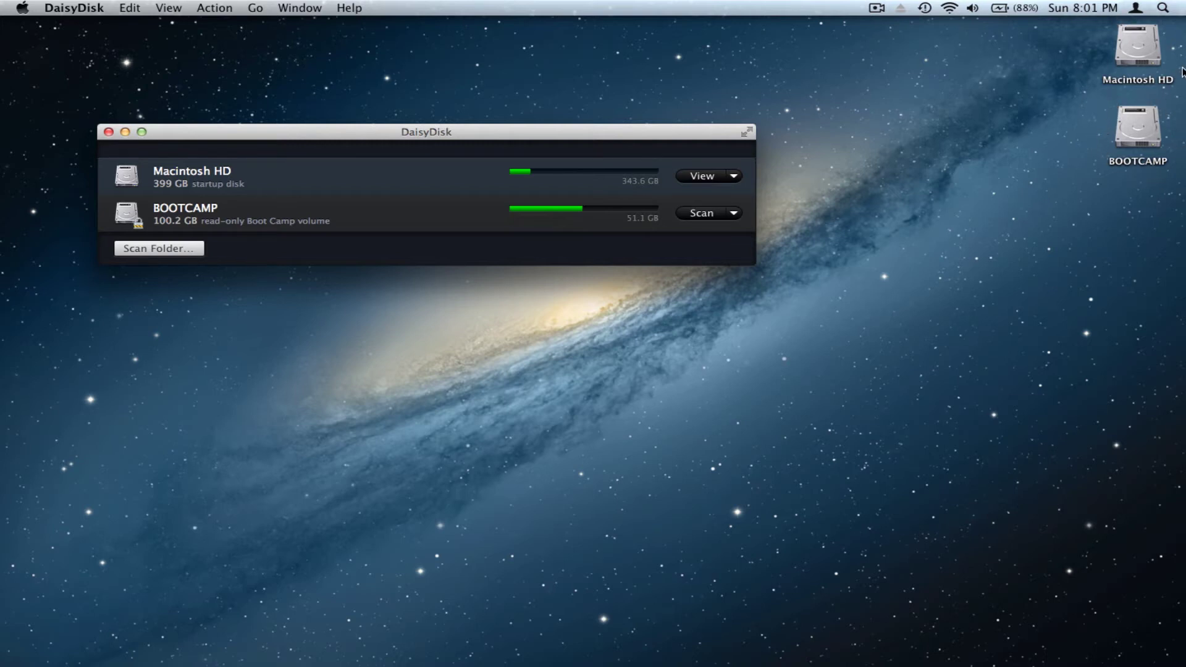
- Look over Macintosh HD's scan options without choosing one, then open its existing scan map
mouse_move(584, 173)
click(734, 177)
click(733, 178)
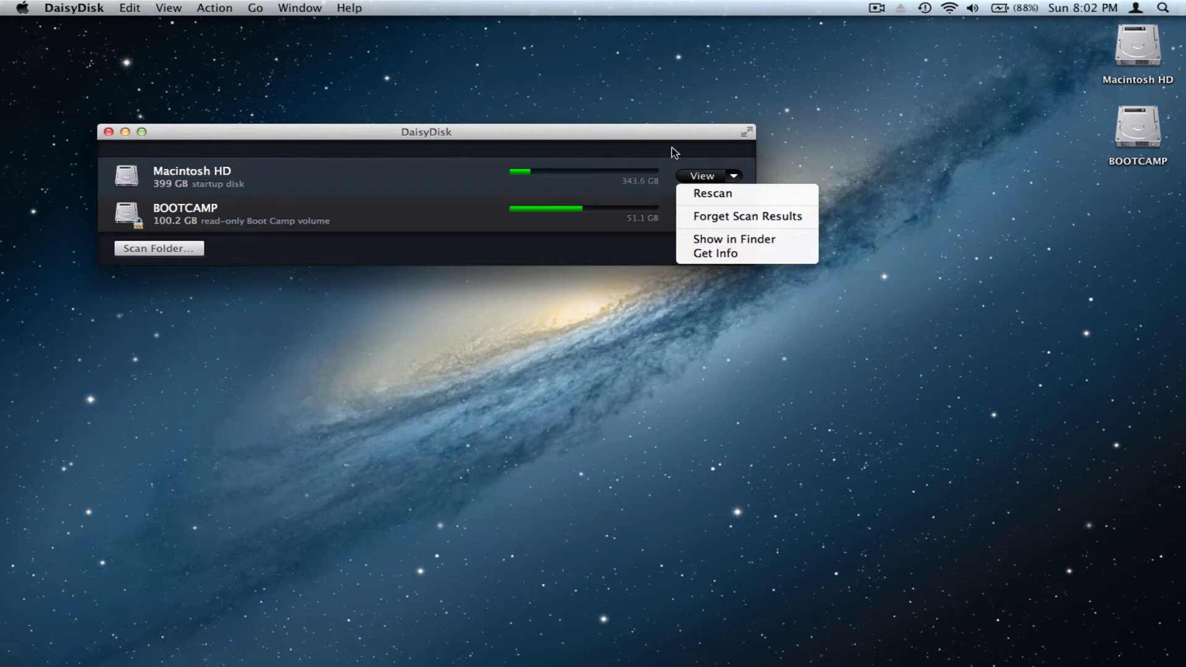
click(708, 175)
click(703, 182)
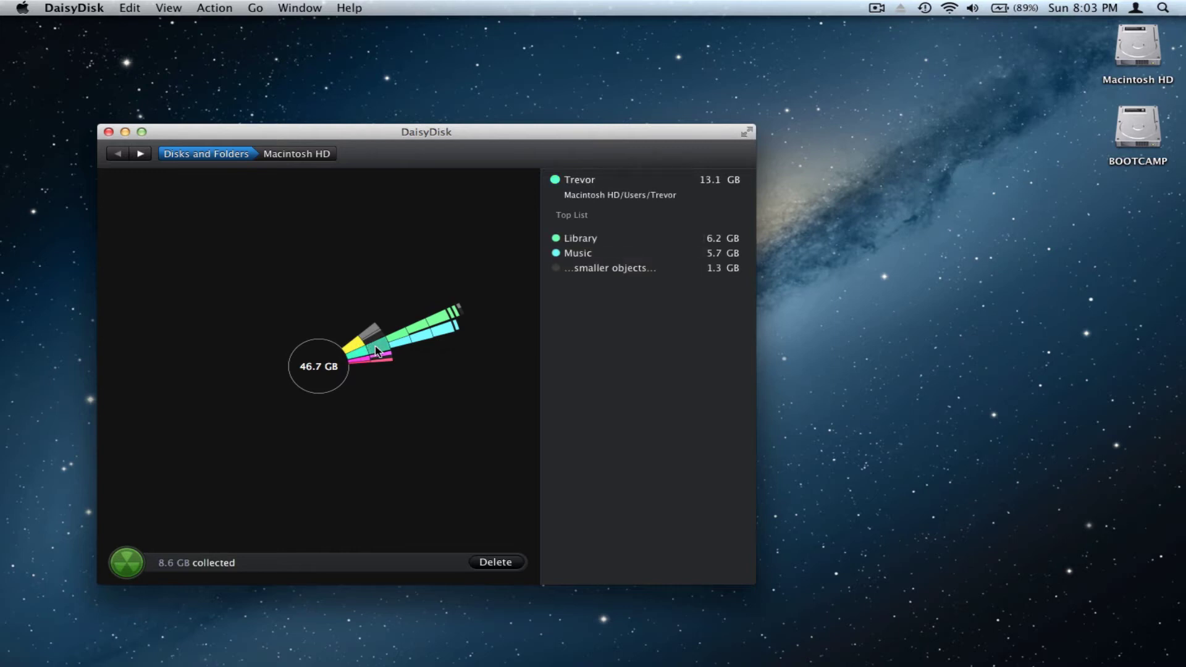
mouse_move(355, 346)
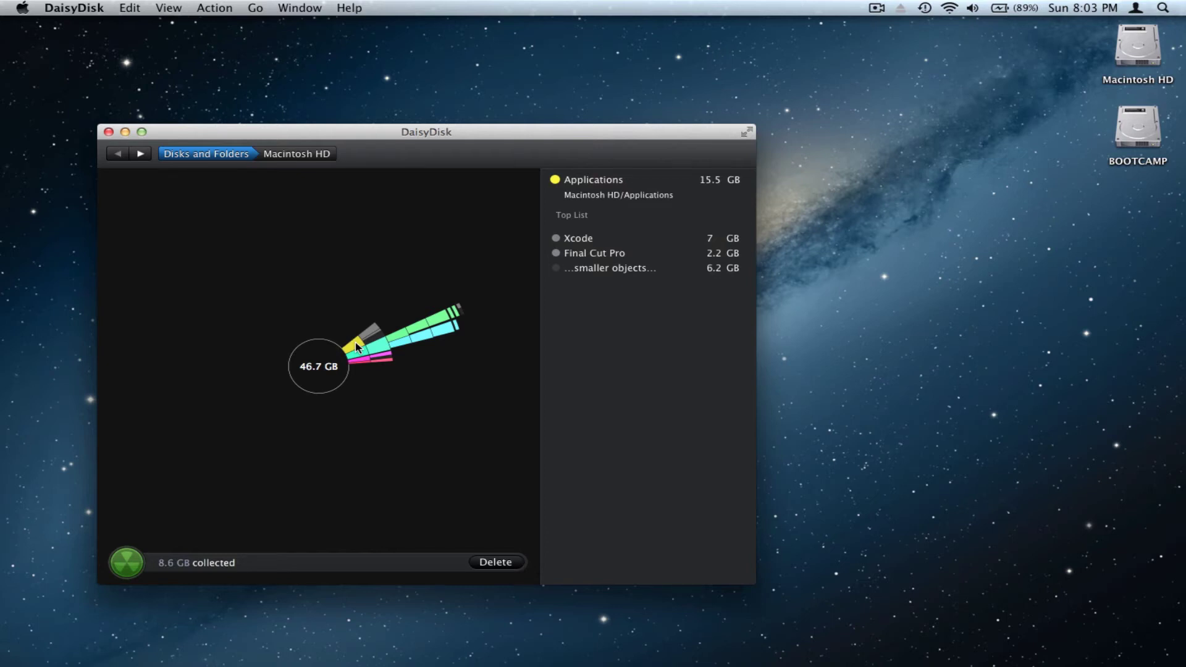
click(354, 346)
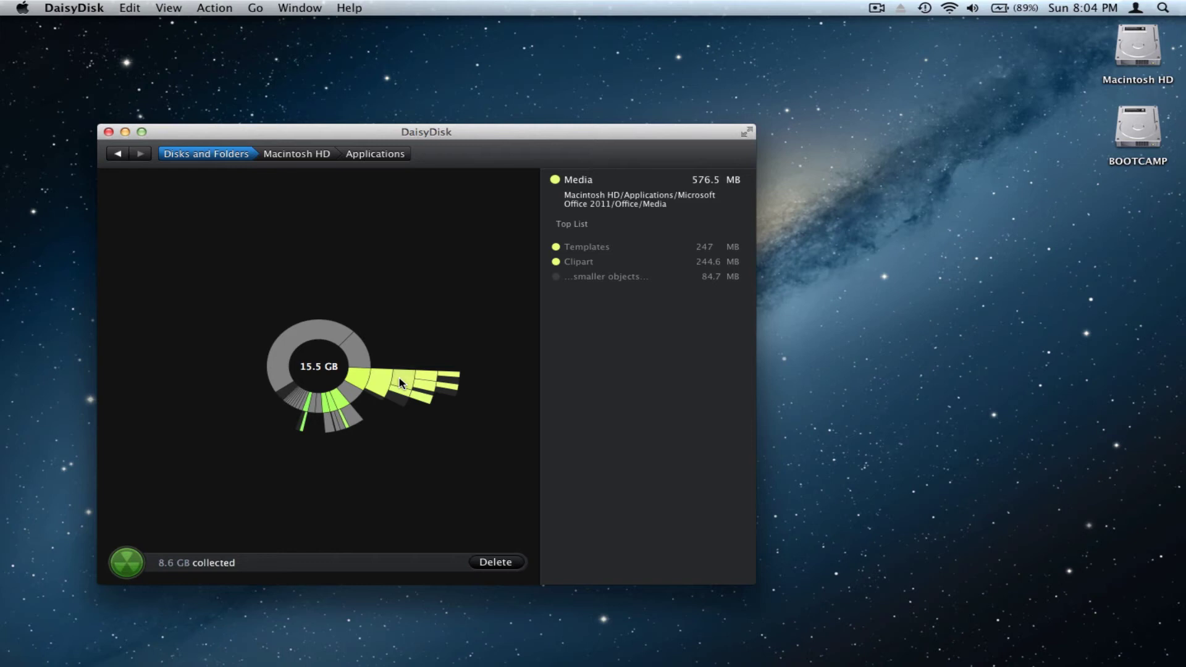
- From the Macintosh HD level, drill into Users > Music > iTunes > iTunes Media > Music
click(118, 152)
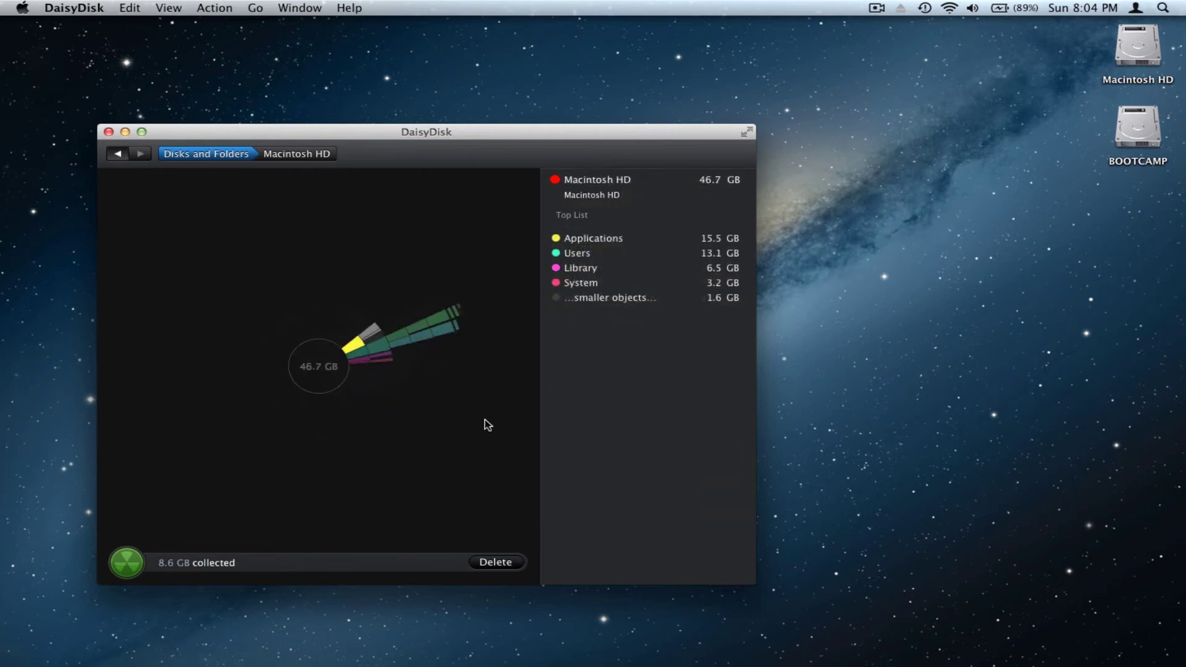
click(399, 345)
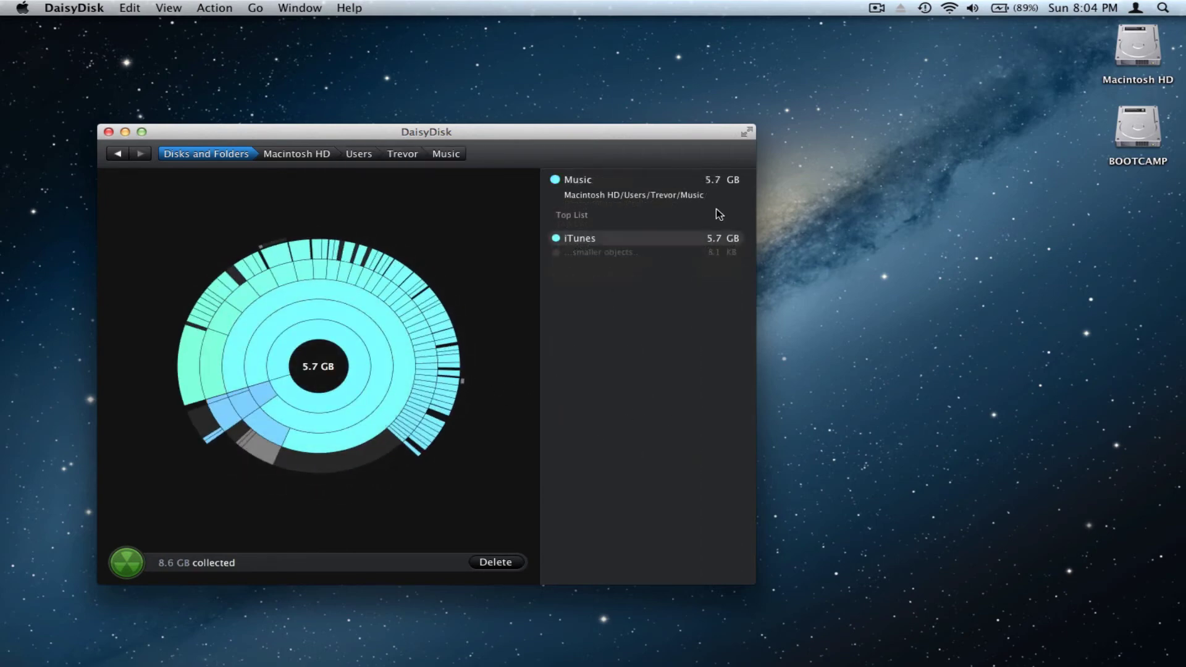
click(714, 238)
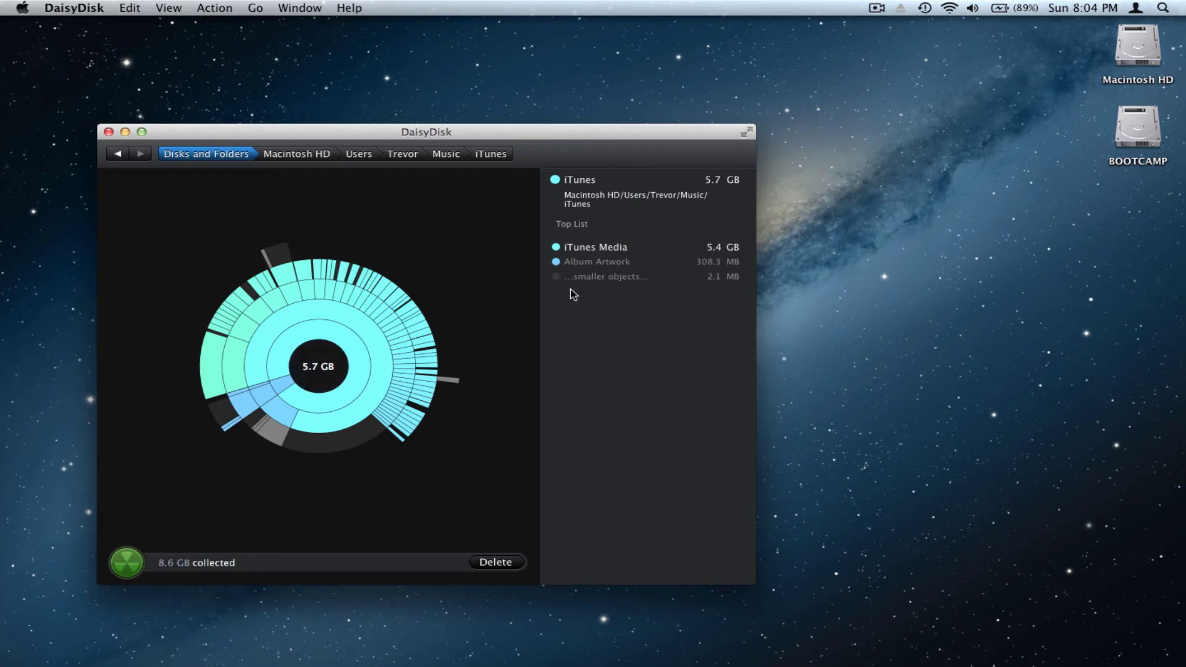
click(612, 249)
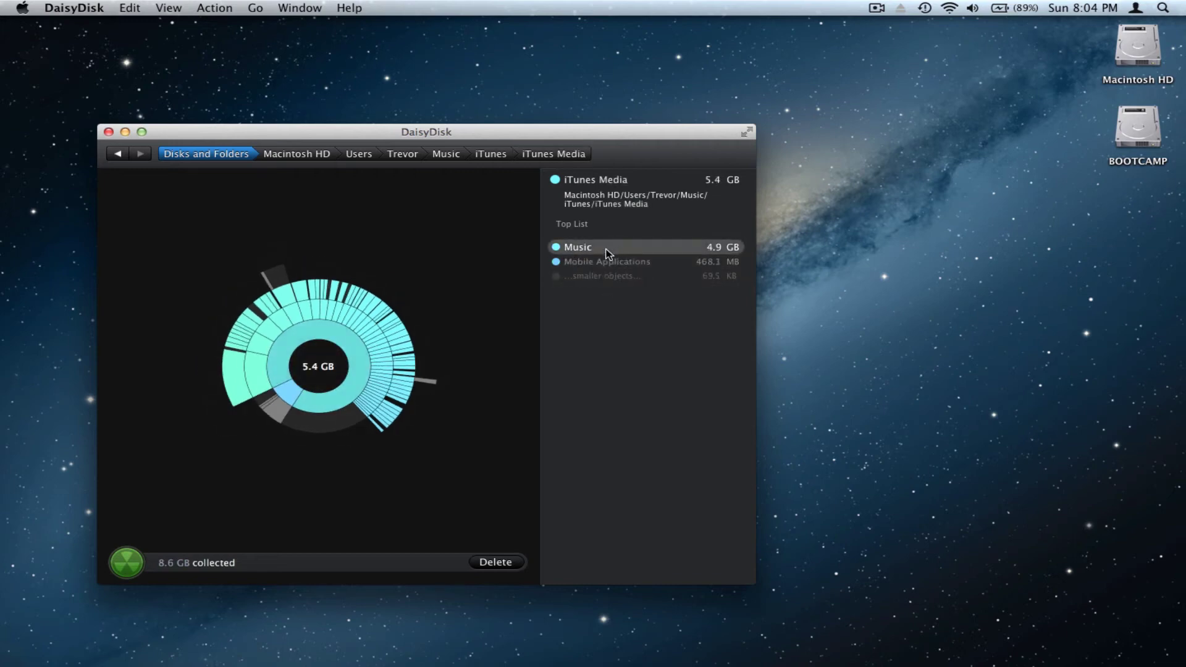
click(600, 249)
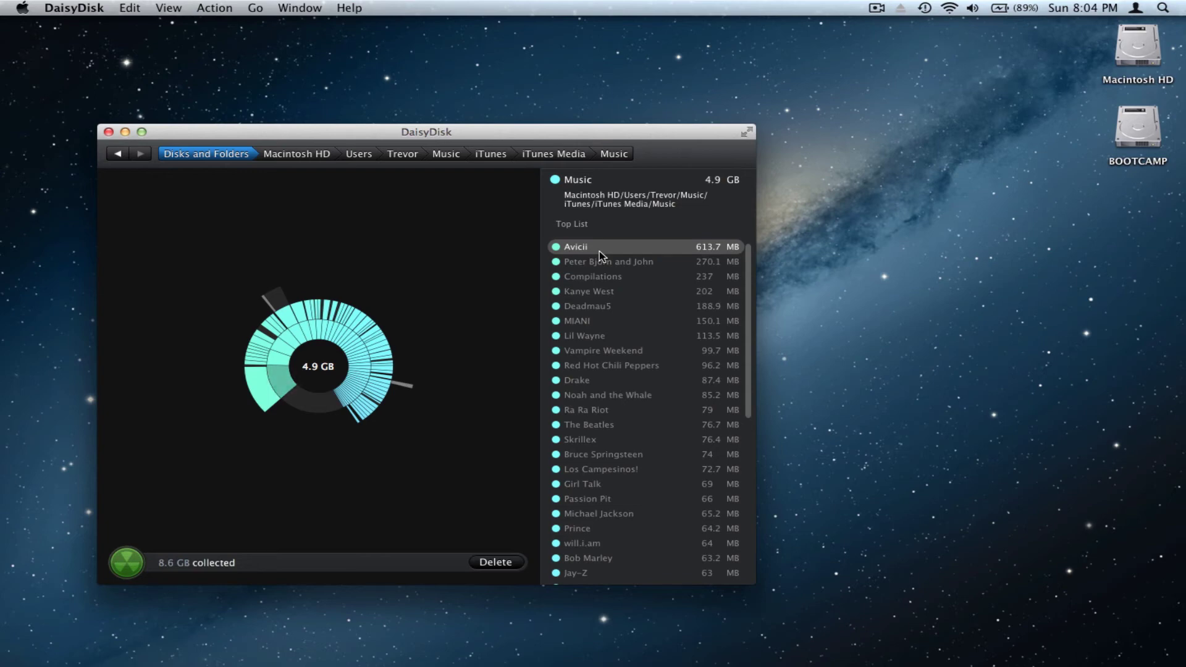
scroll(600, 252, down, 1)
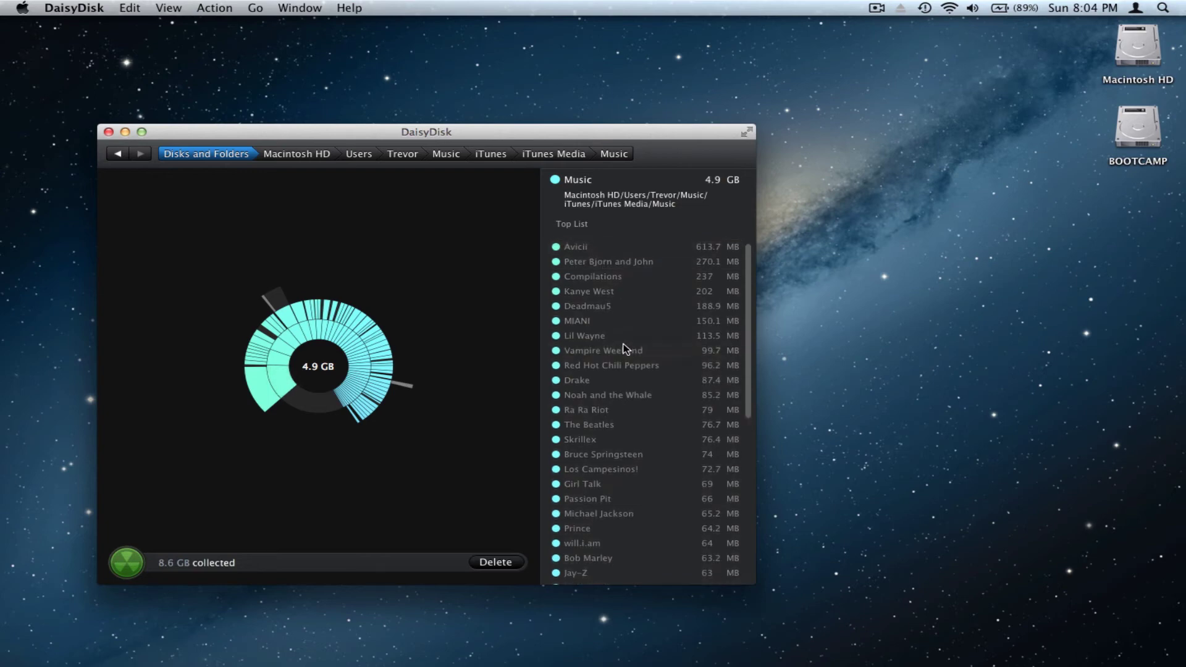
scroll(635, 247, up, 1)
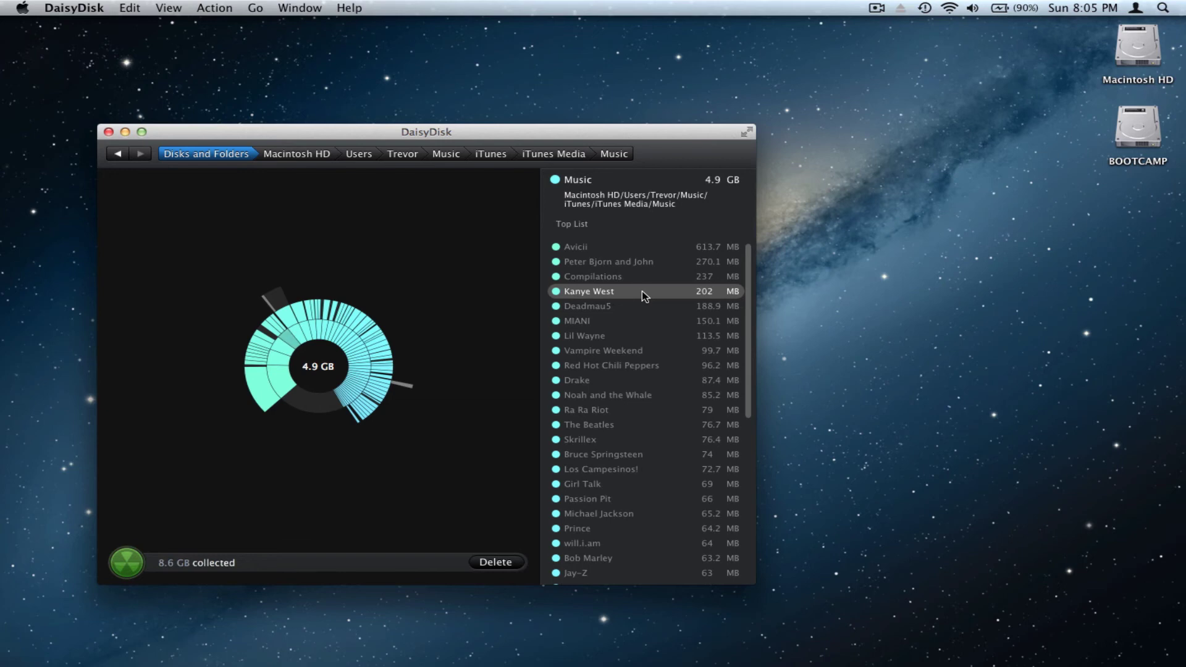
- Collect the 202 MB Kanye West folder and remove vm from the collected items
mouse_move(643, 292)
mouse_down()
mouse_move(305, 426)
mouse_move(138, 565)
mouse_up()
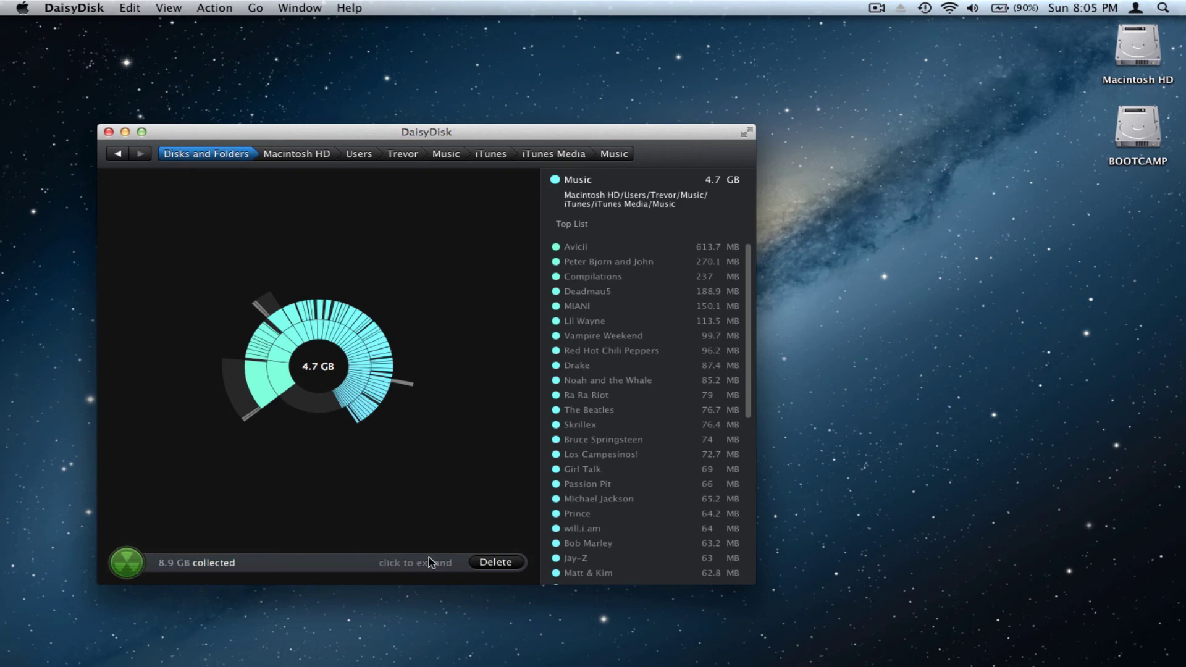
click(443, 565)
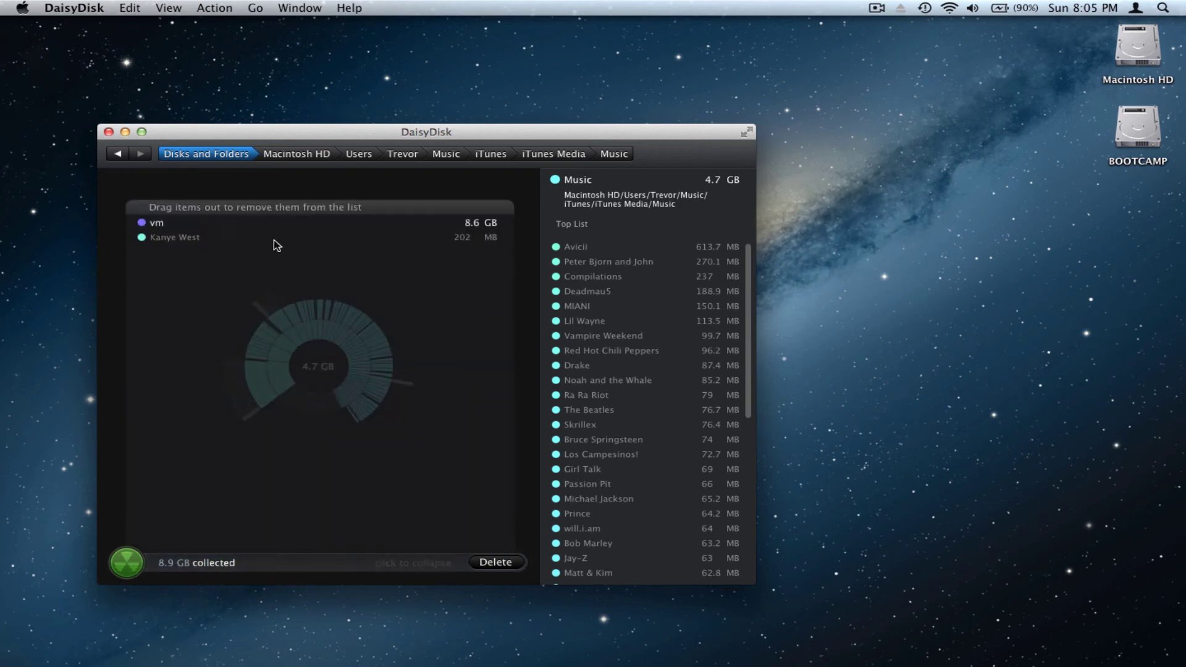
click(142, 225)
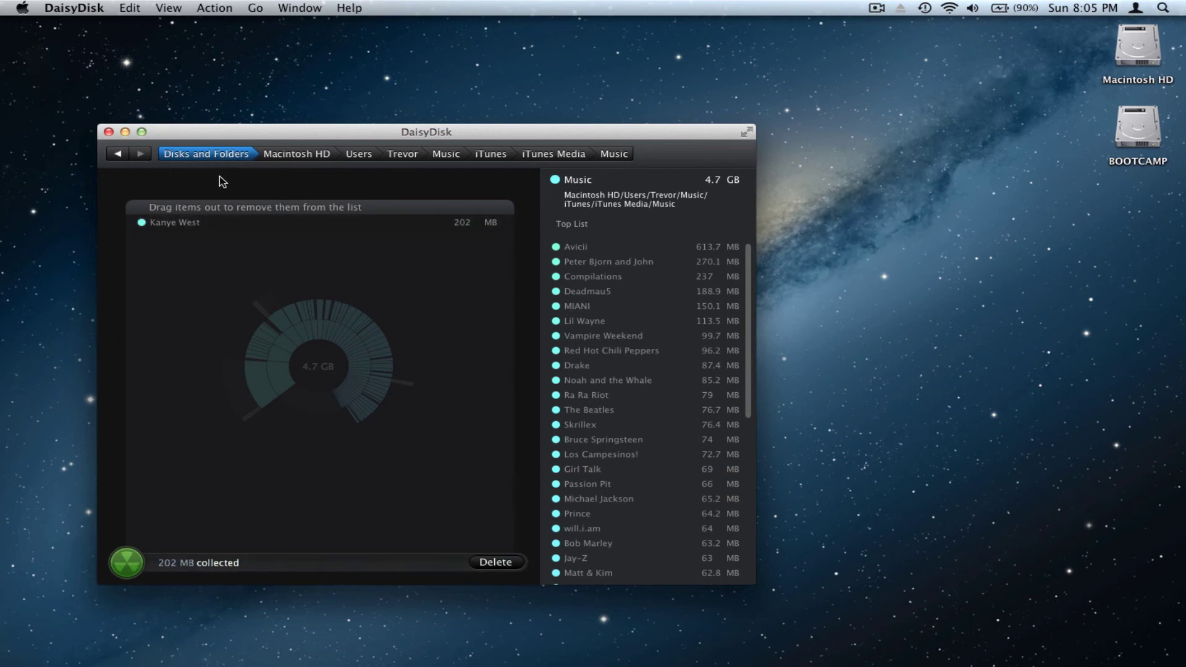
click(239, 204)
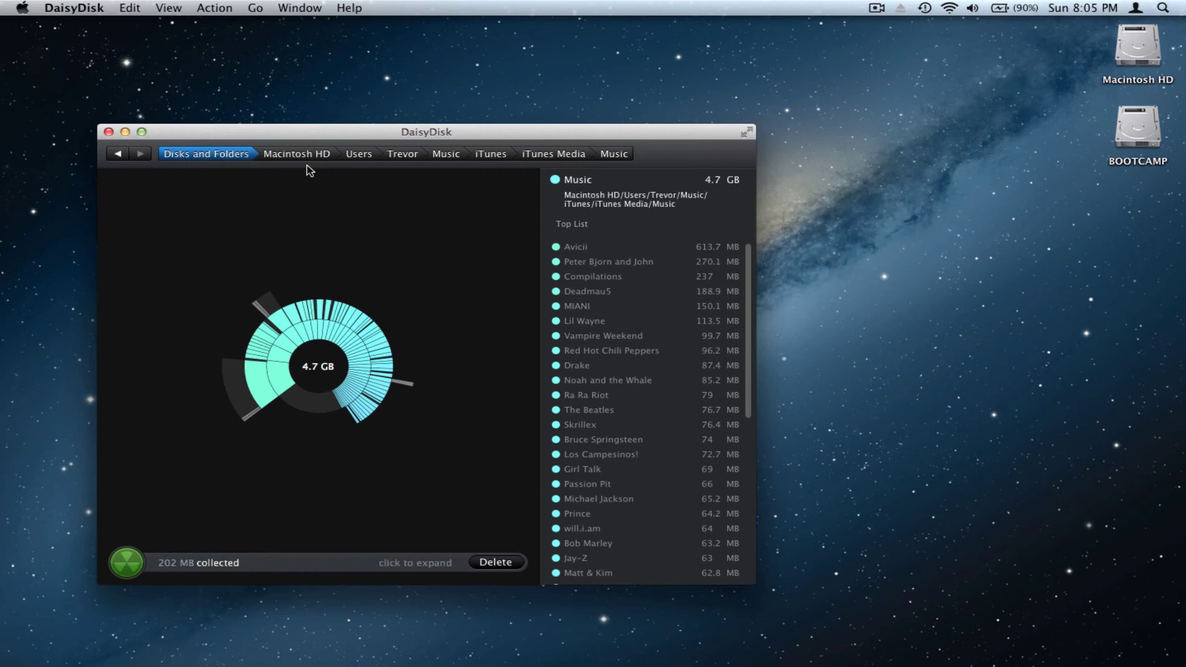
click(747, 135)
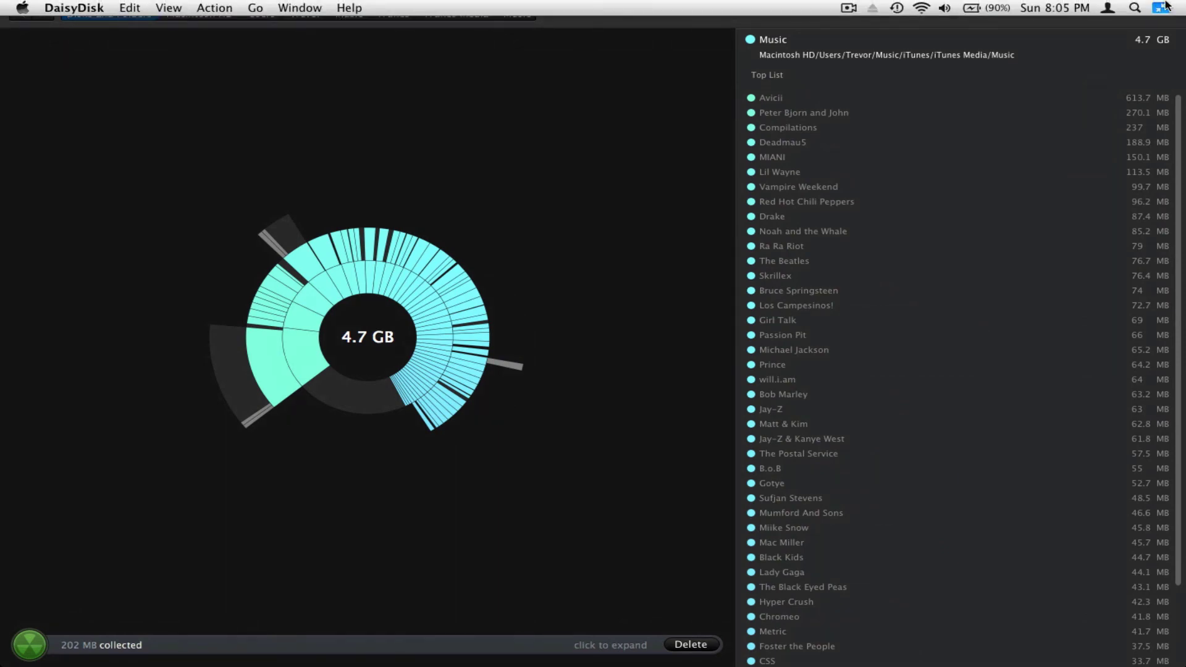
click(1166, 7)
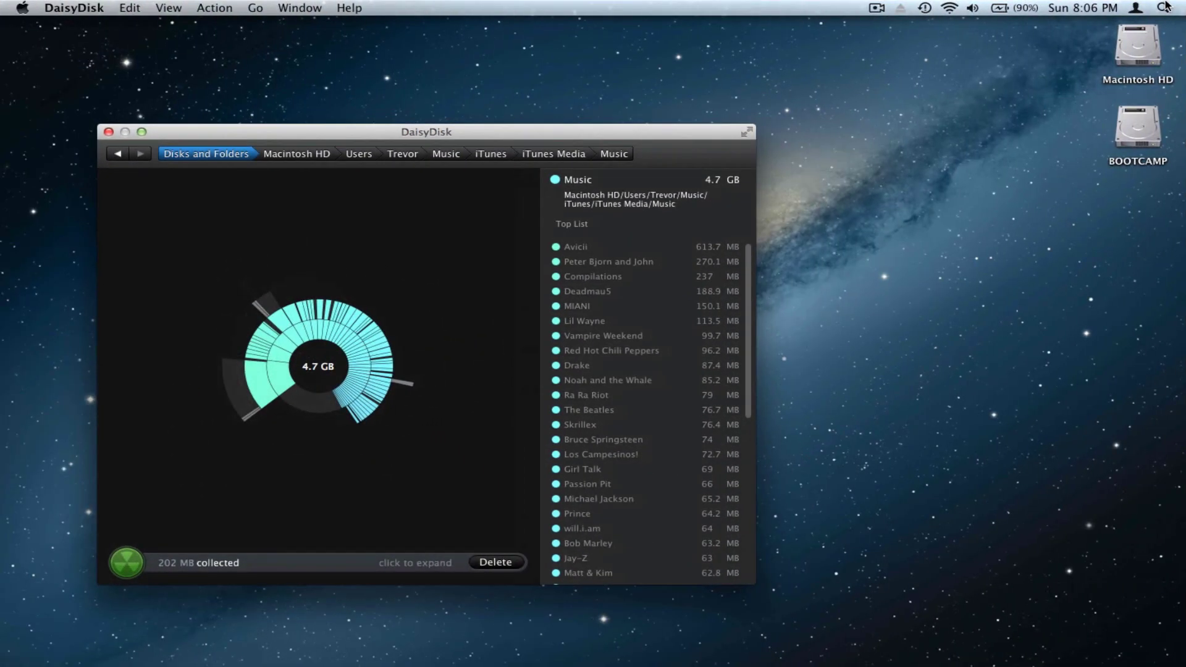
click(67, 10)
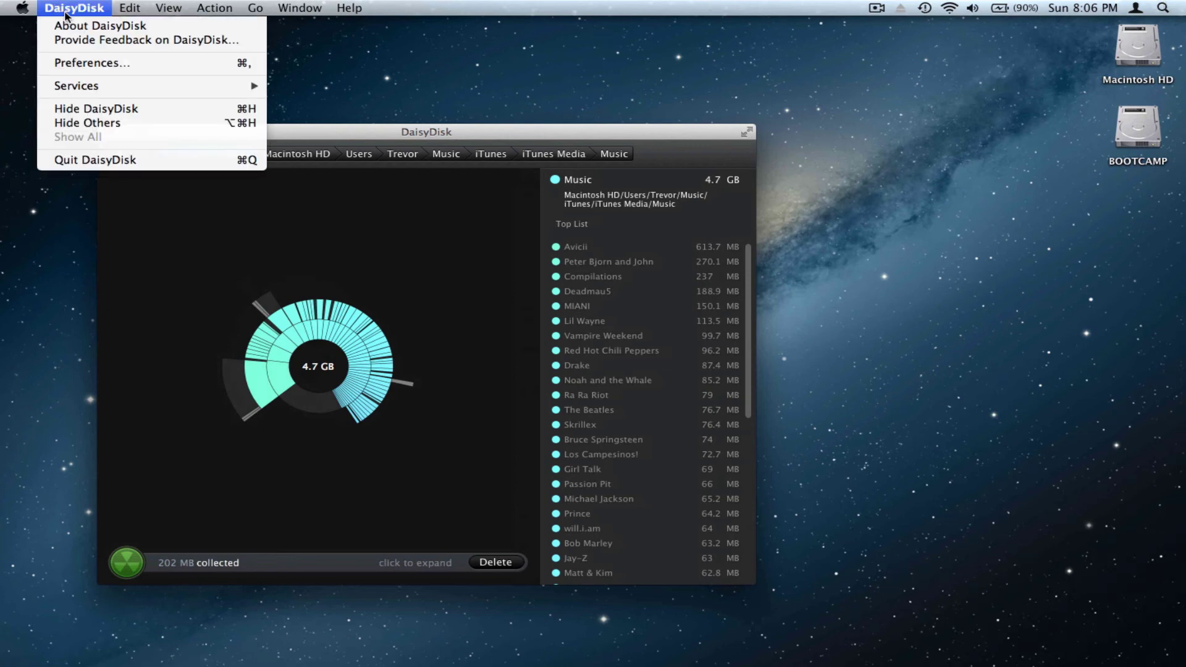
click(97, 63)
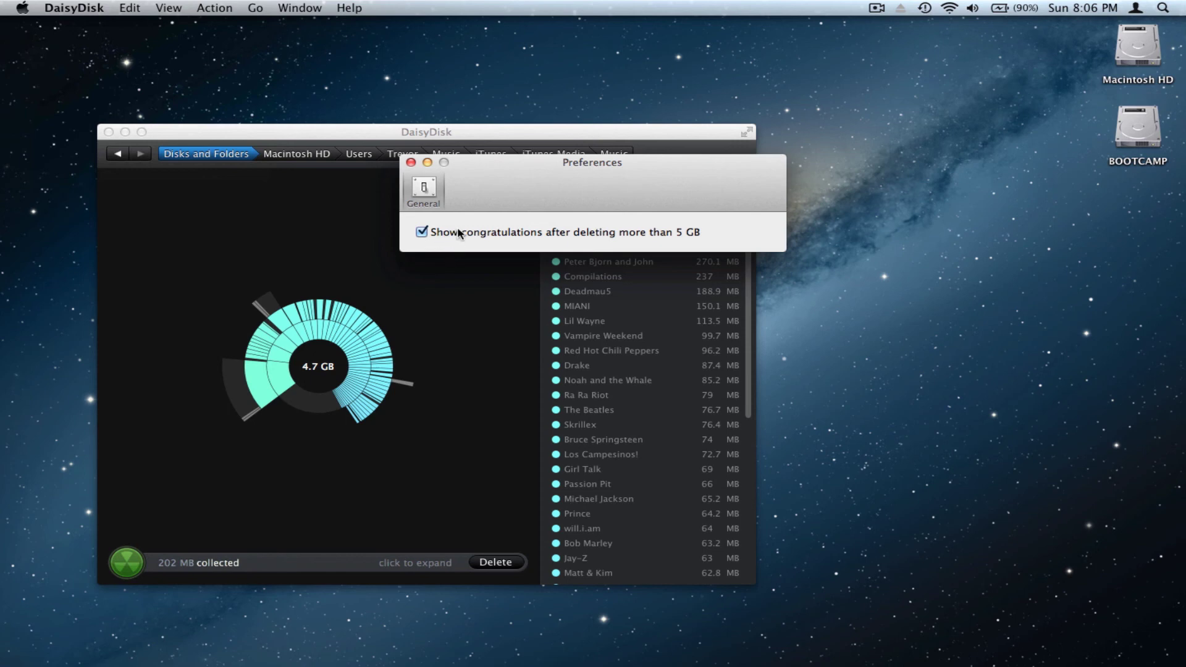
click(413, 165)
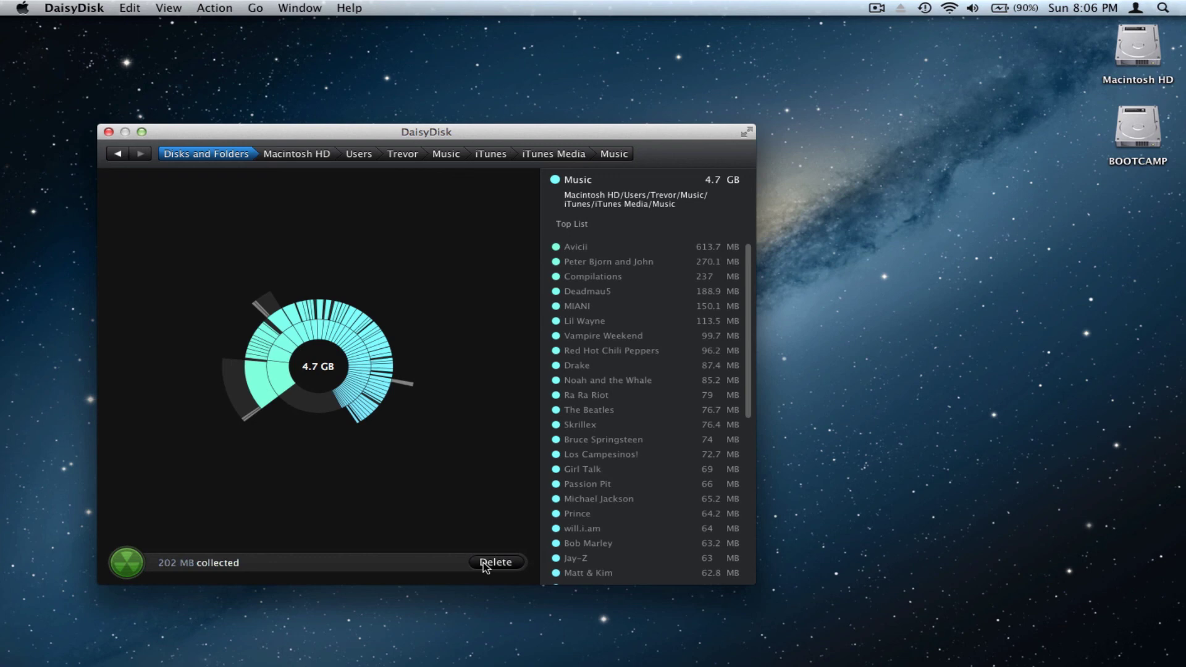
- Go back to the disk list, reopen the Macintosh HD map and jump to its 55.2 GB top level
click(118, 154)
click(206, 154)
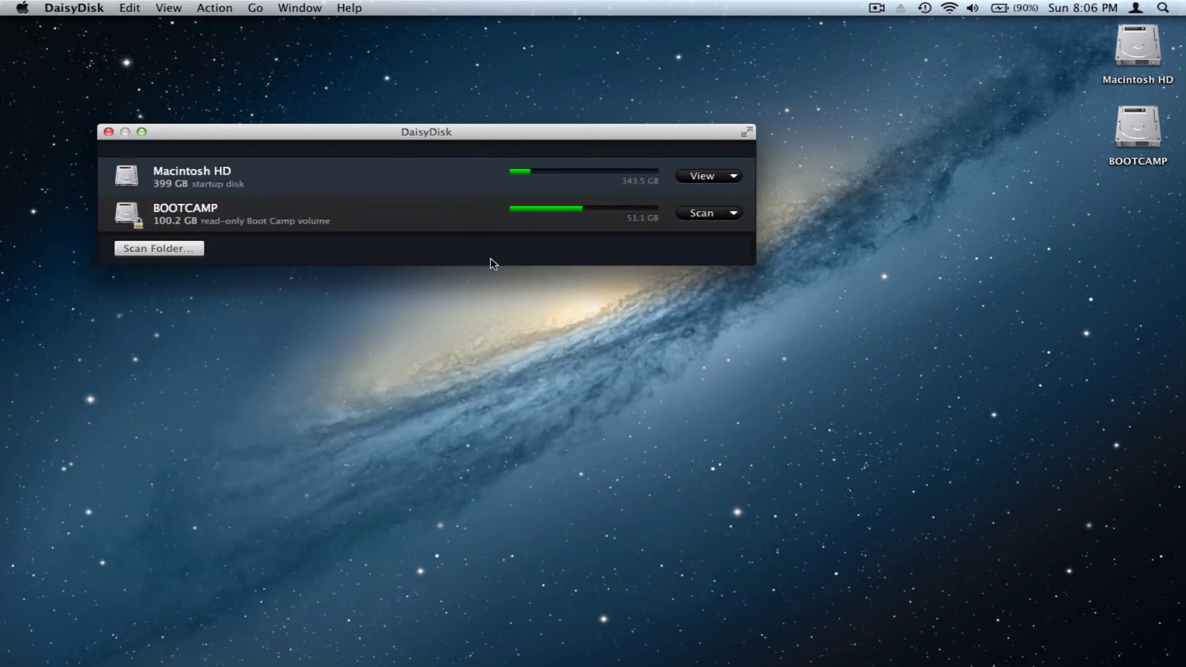
click(726, 178)
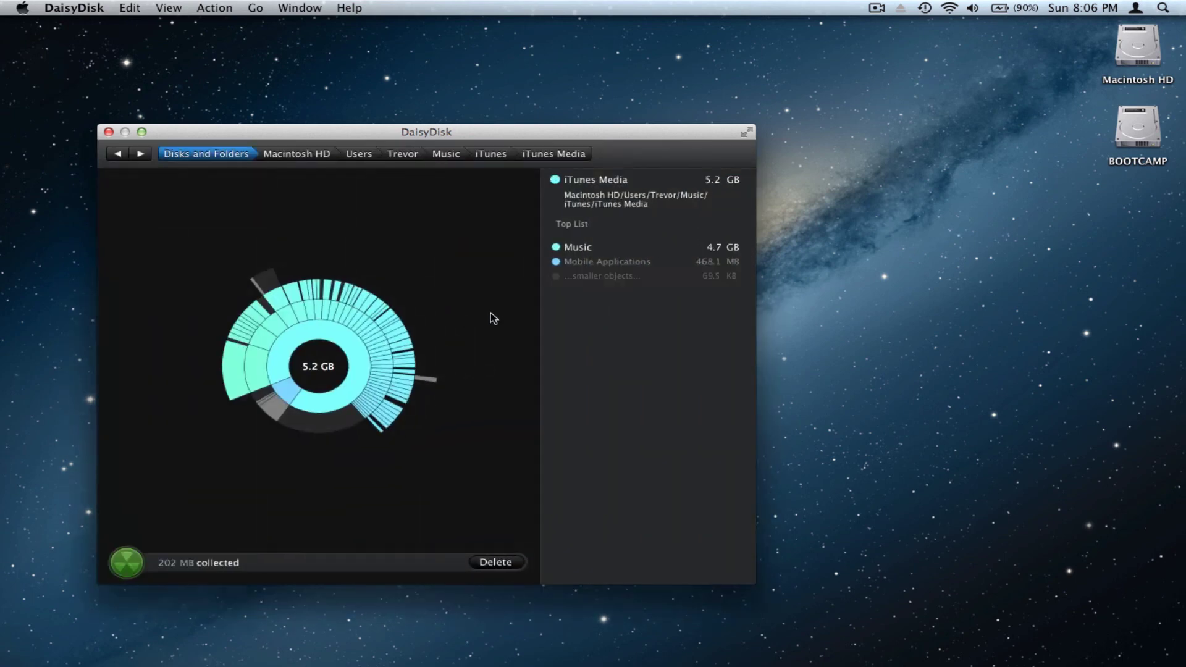
click(313, 158)
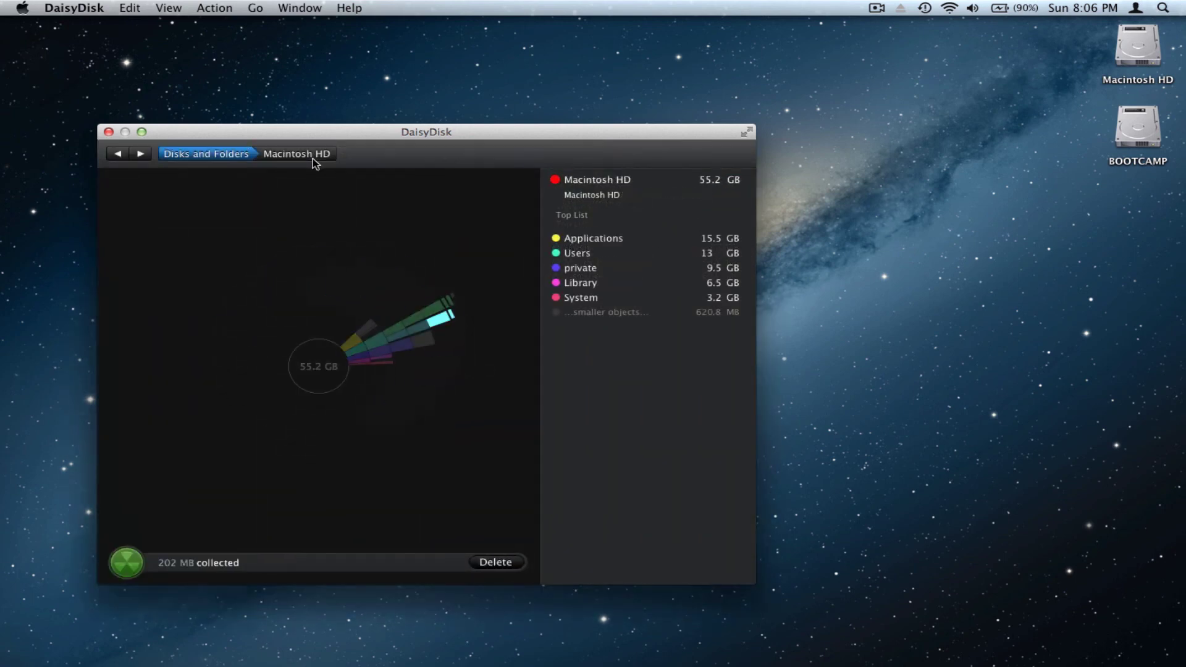